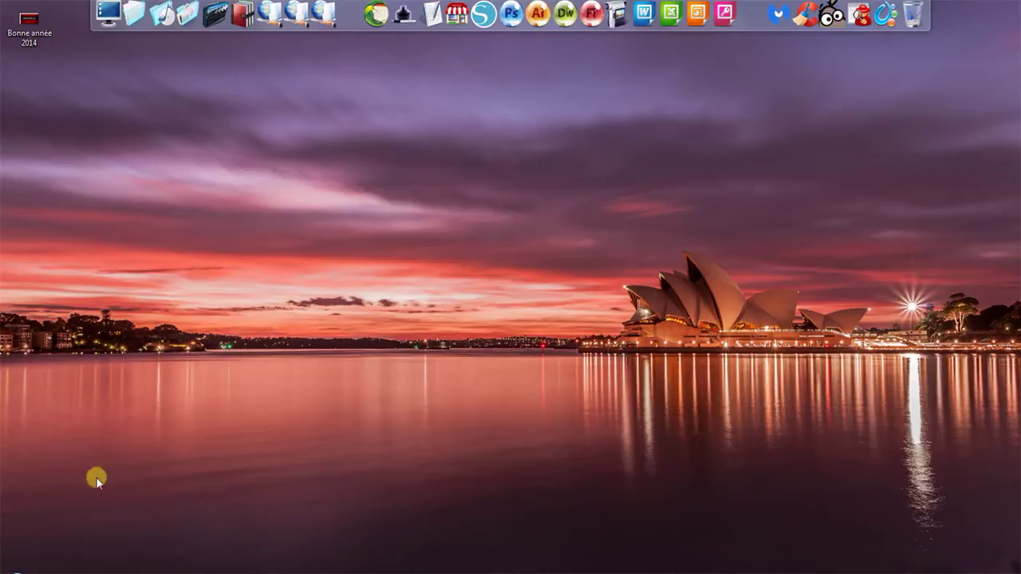
Restore Firefox and switch to the 'Télécharger Visionneuse PowerPoint' tab
click(125, 492)
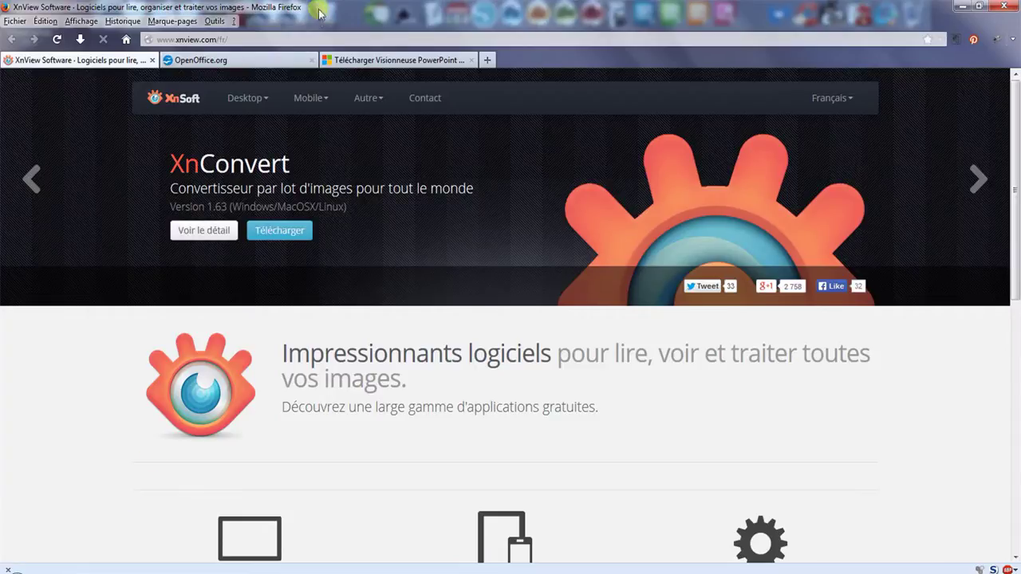
click(281, 60)
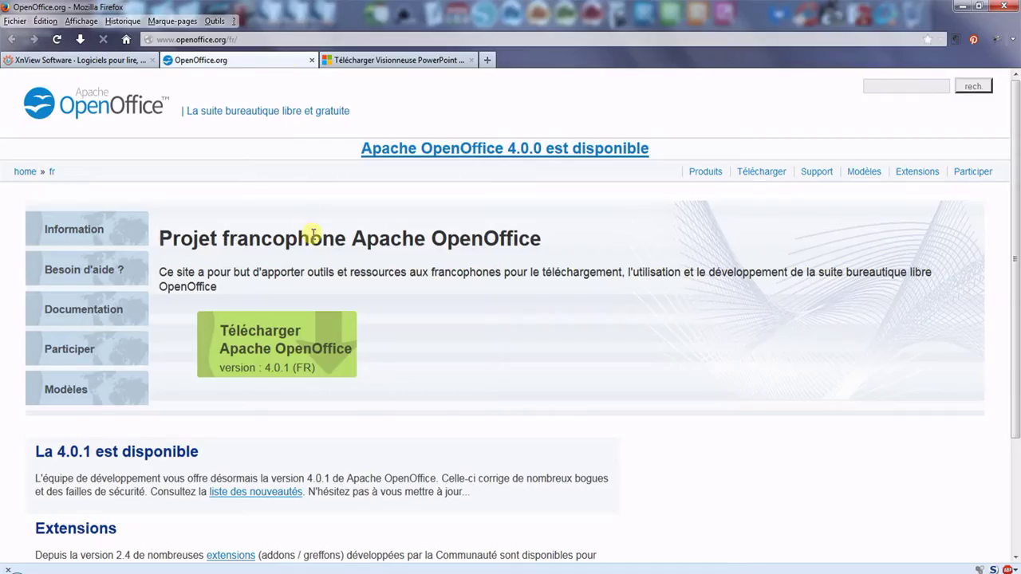
click(383, 61)
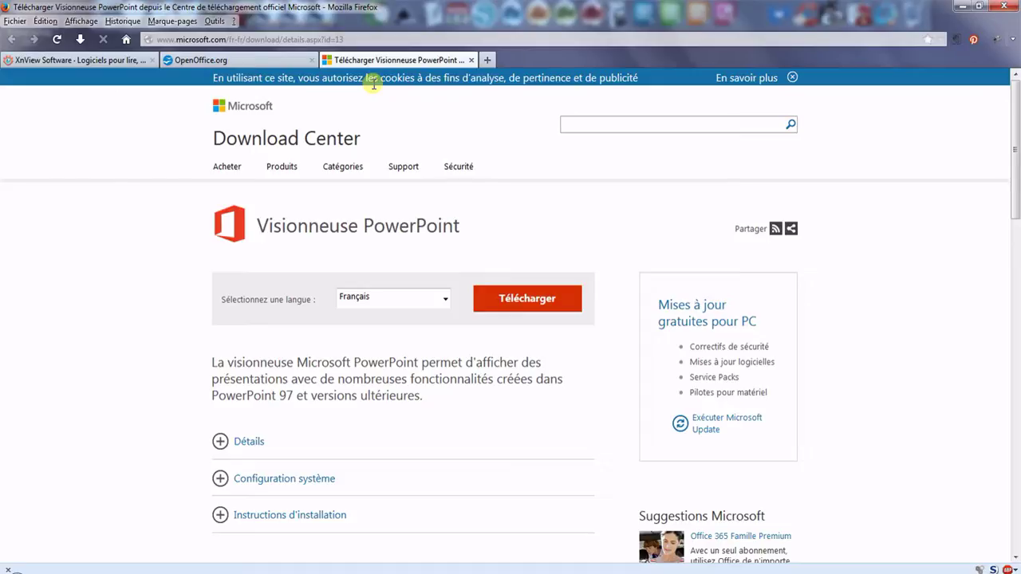
Download Visionneuse PowerPoint, choose 'Non merci. Continuer.', and save PowerPointViewer.exe
click(517, 310)
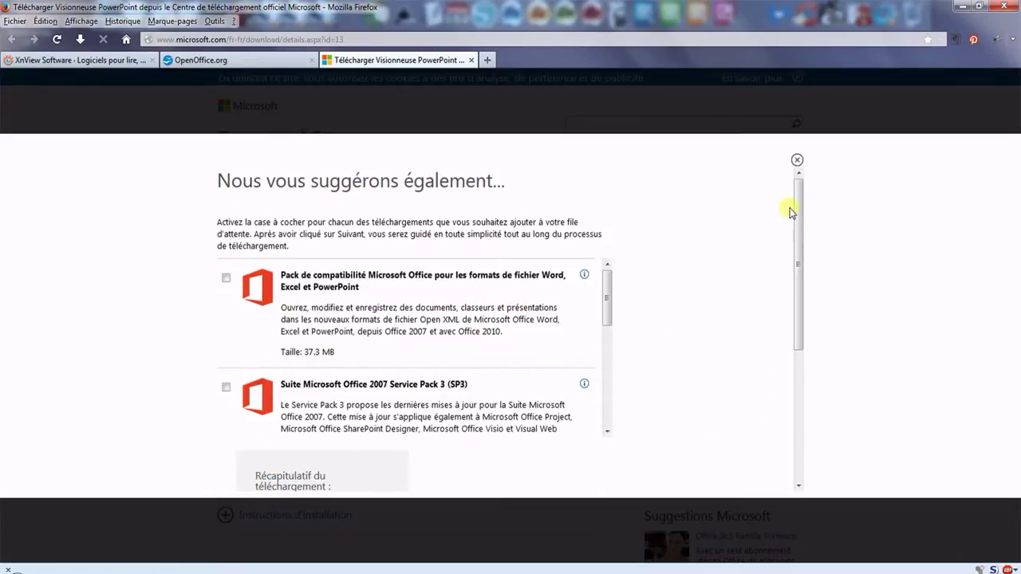
drag(801, 201, 771, 365)
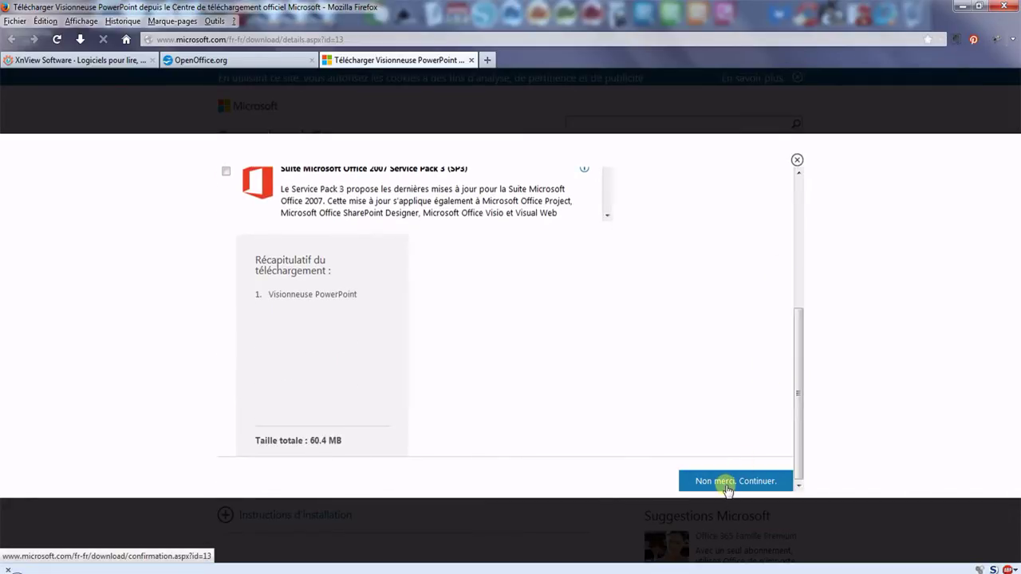
scroll(354, 335, up, 5)
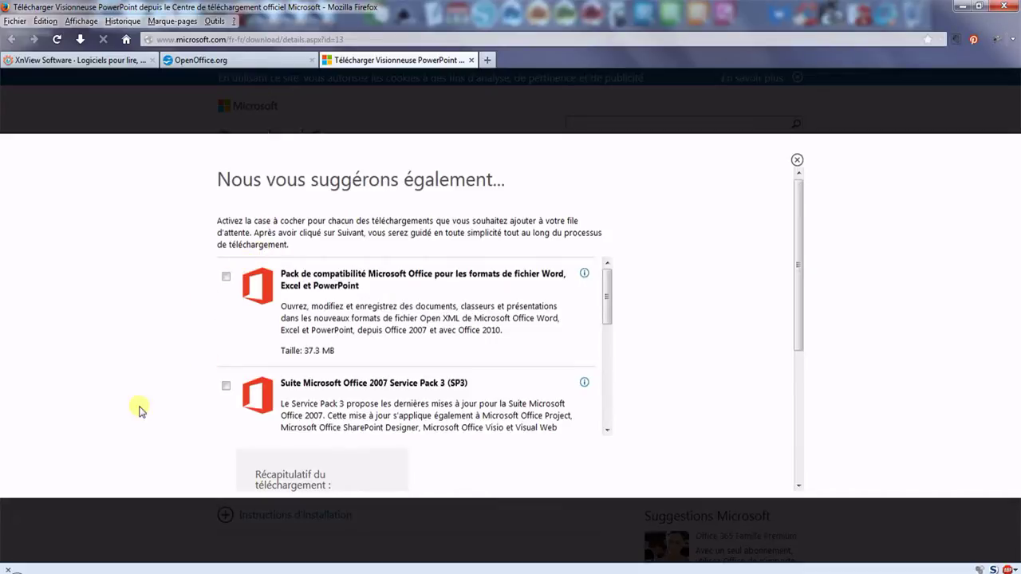
scroll(666, 378, down, 5)
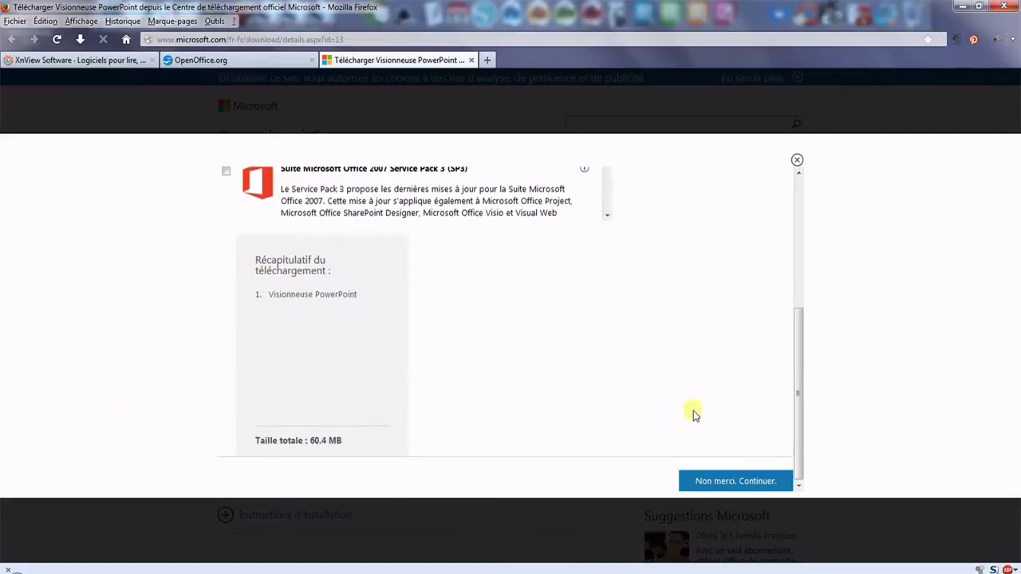
click(702, 487)
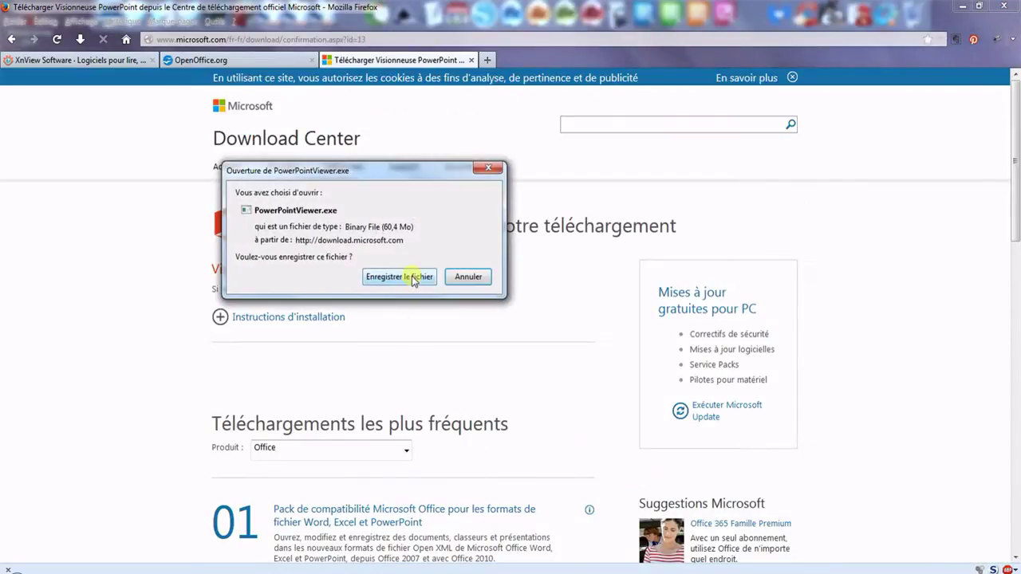
click(413, 278)
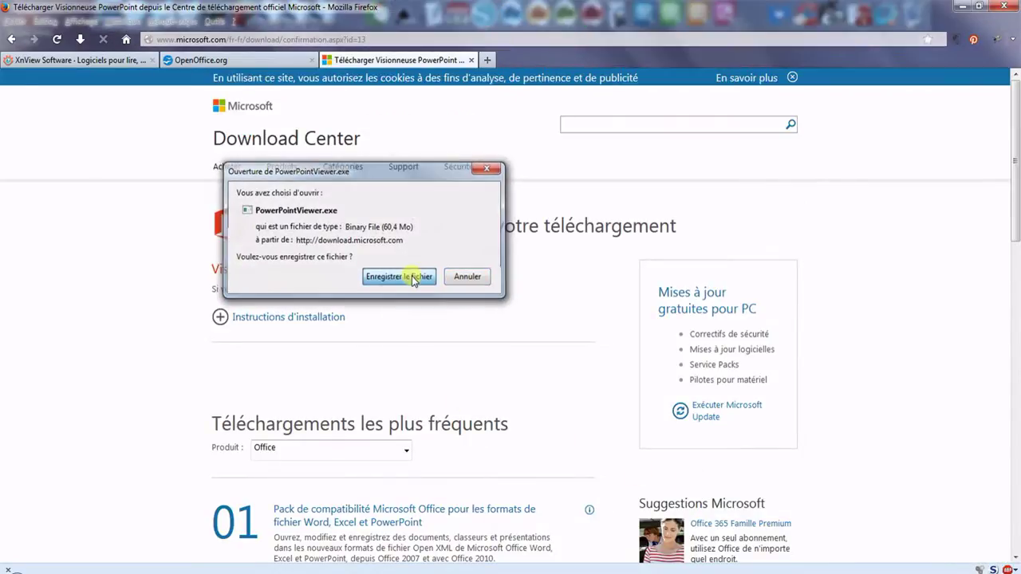
Run the downloaded PowerPointViewer installer from the desktop, confirming the security warning
click(961, 8)
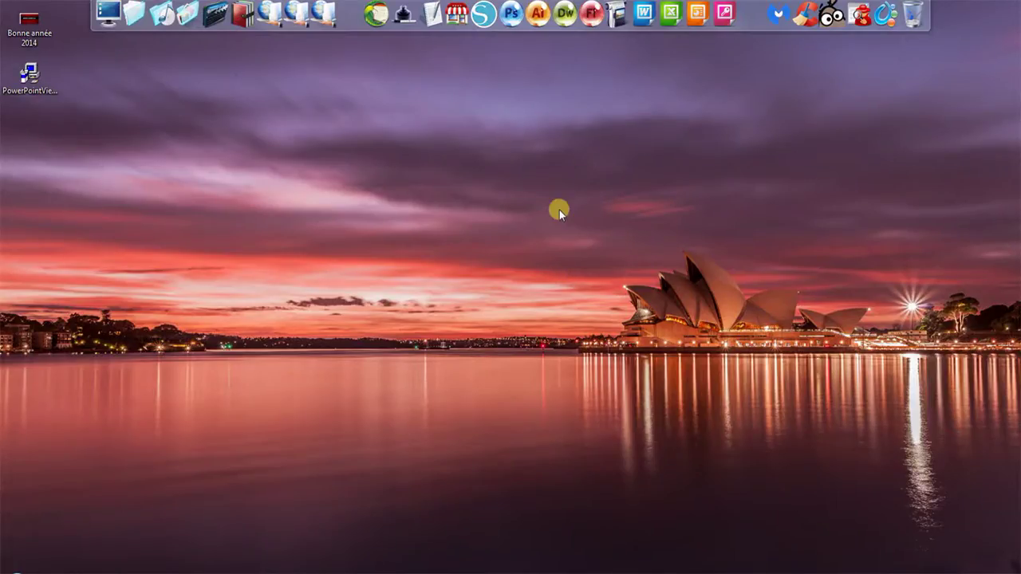
click(40, 78)
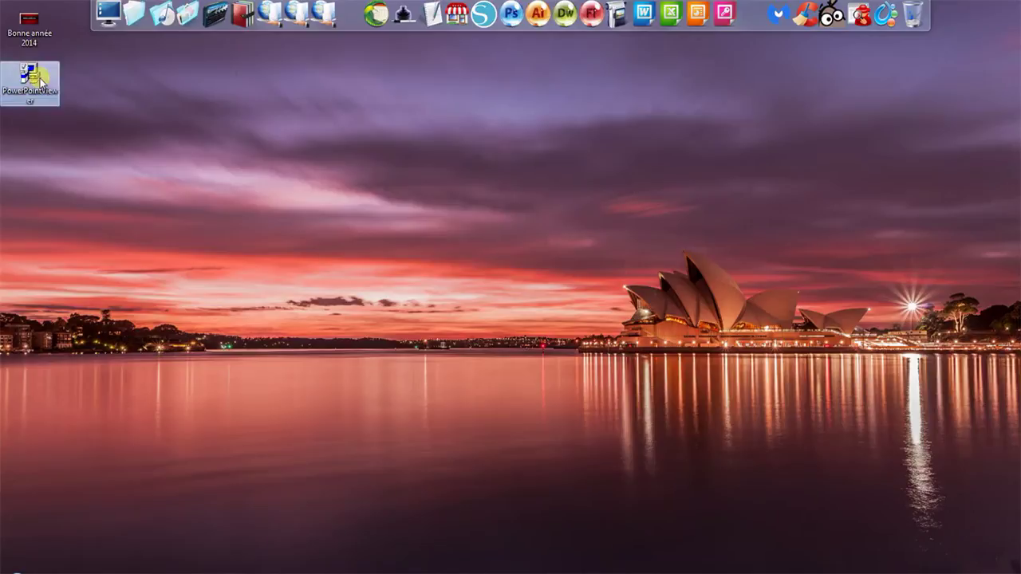
double_click(40, 78)
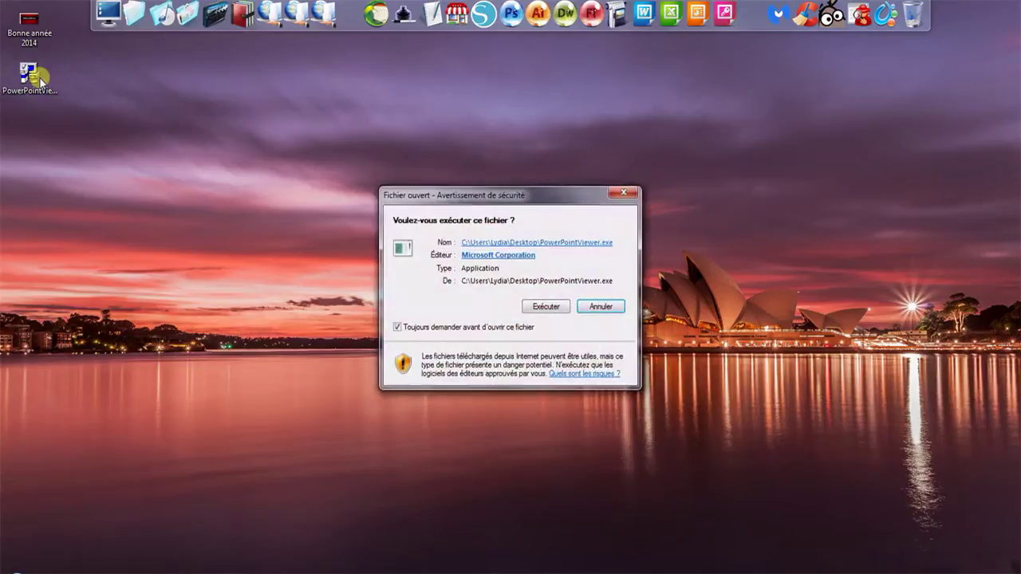
click(548, 308)
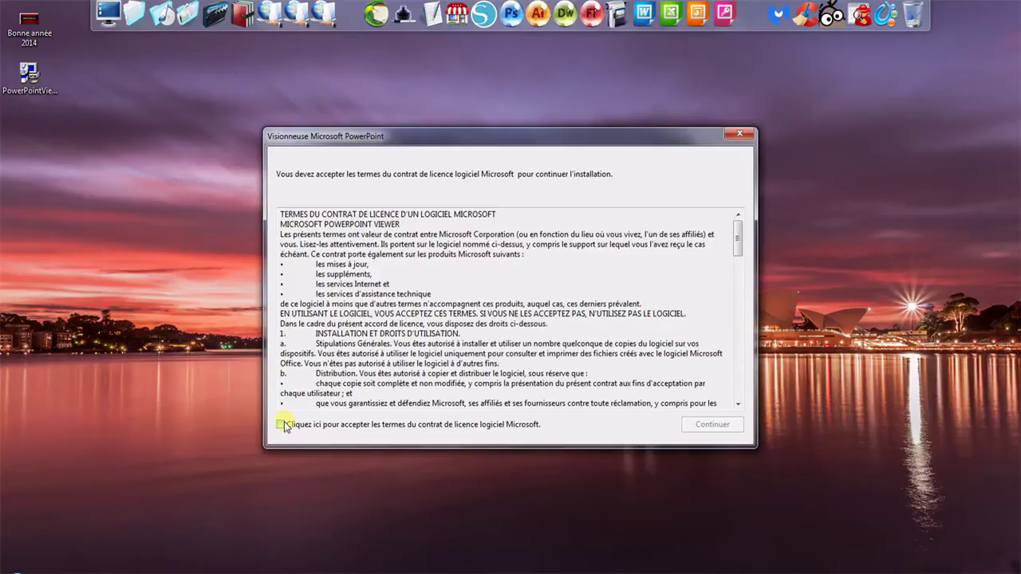
Accept the licence, install into the default folder, and dismiss the completion message
click(281, 424)
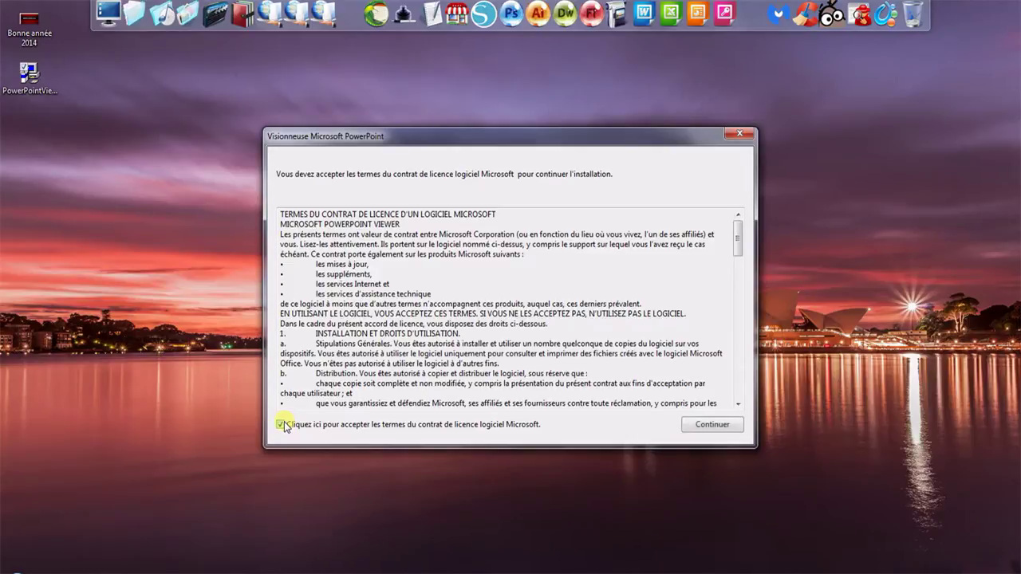
click(699, 424)
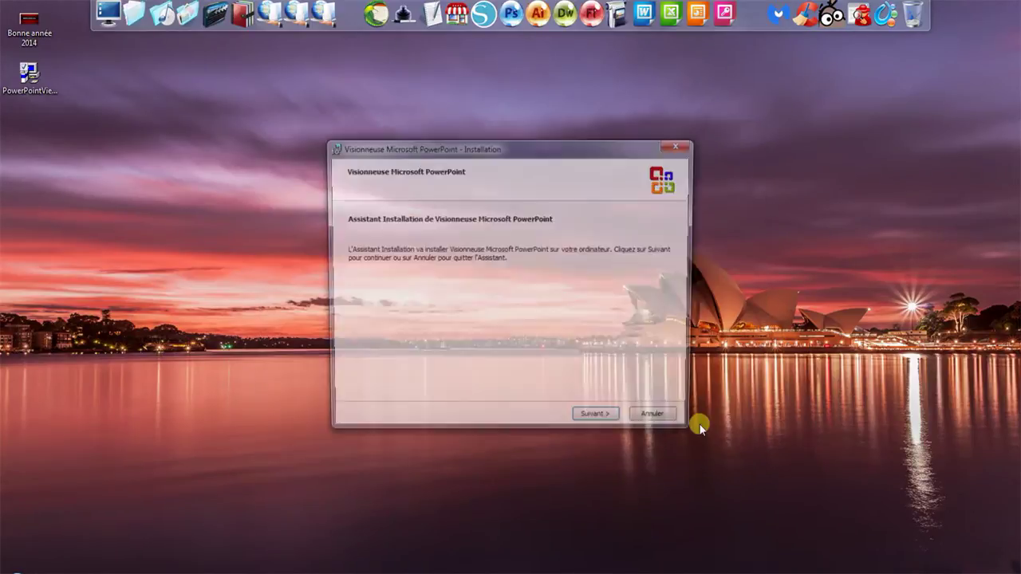
click(605, 422)
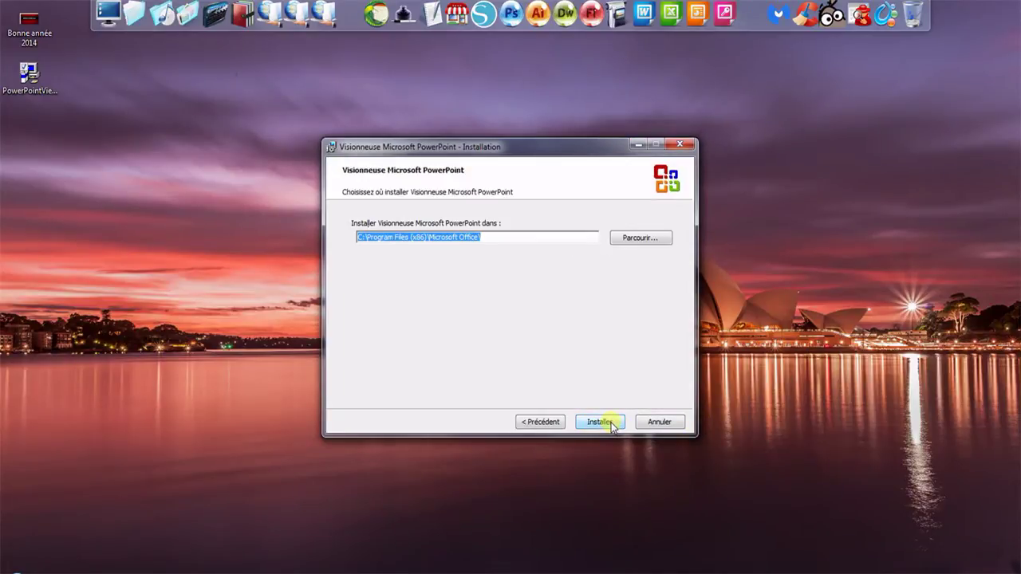
click(613, 425)
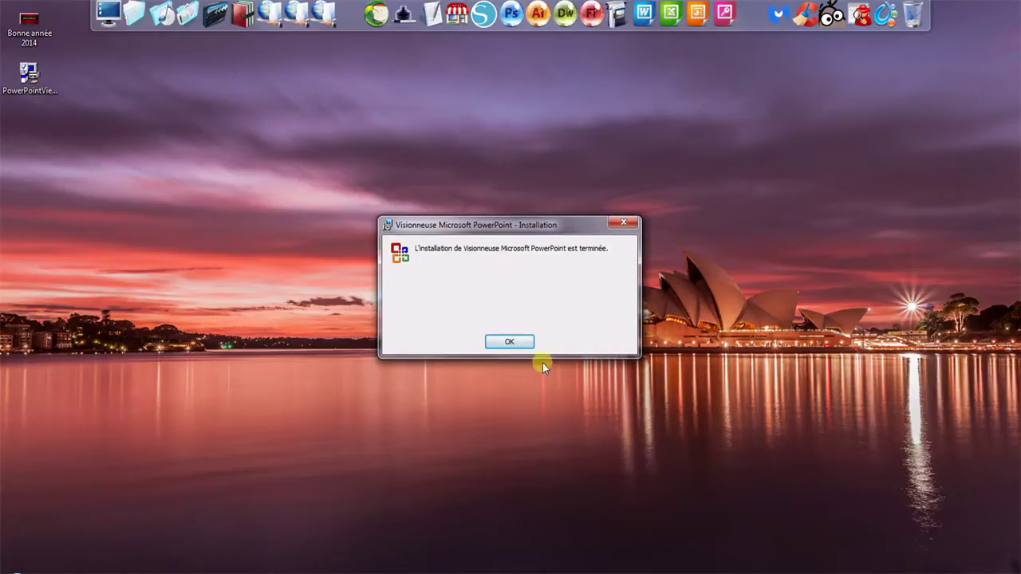
click(519, 342)
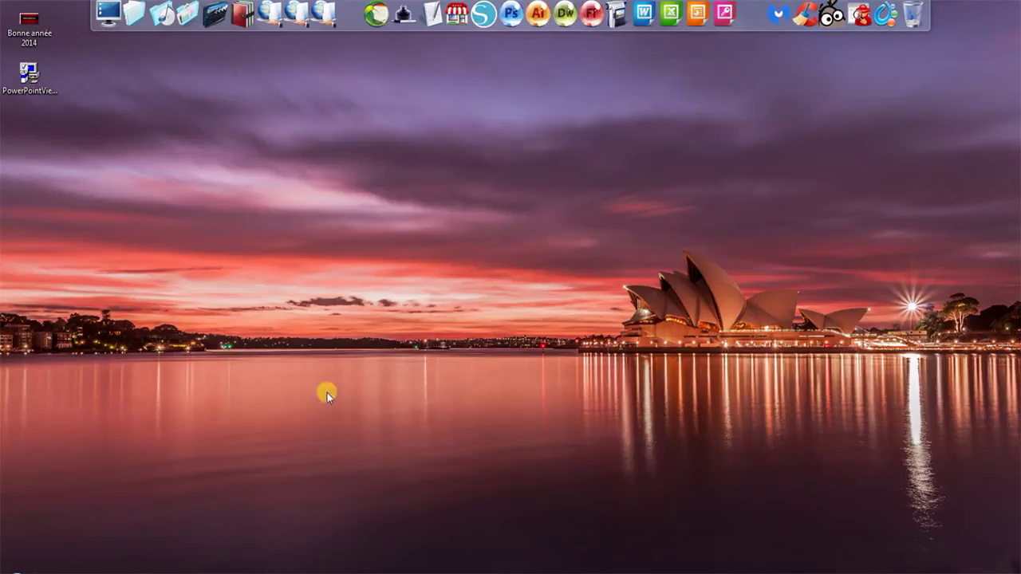
Launch Visionneuse Microsoft PowerPoint from the Start menu and open 'Bonne année 2014' from Bureau
click(11, 563)
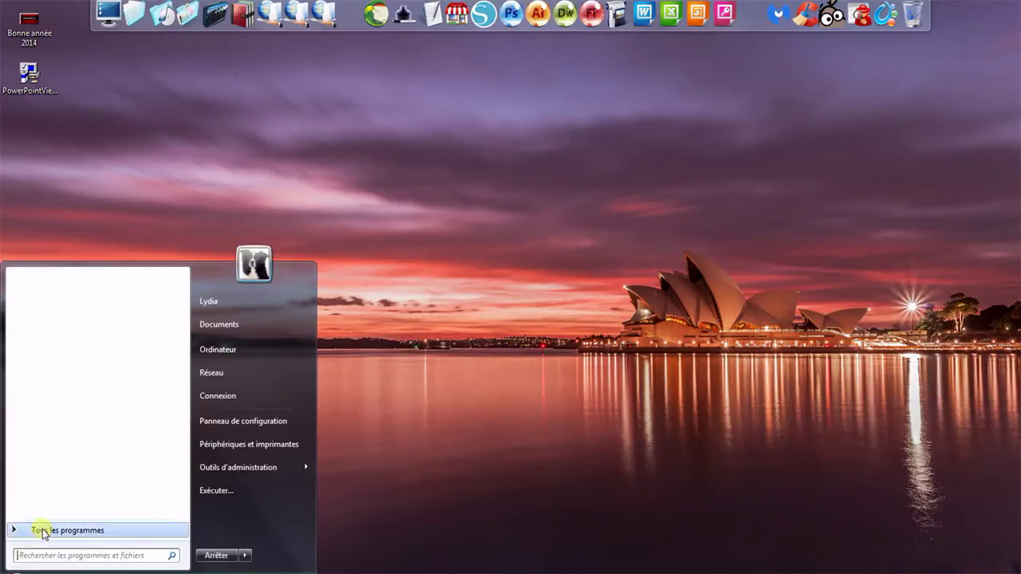
click(40, 530)
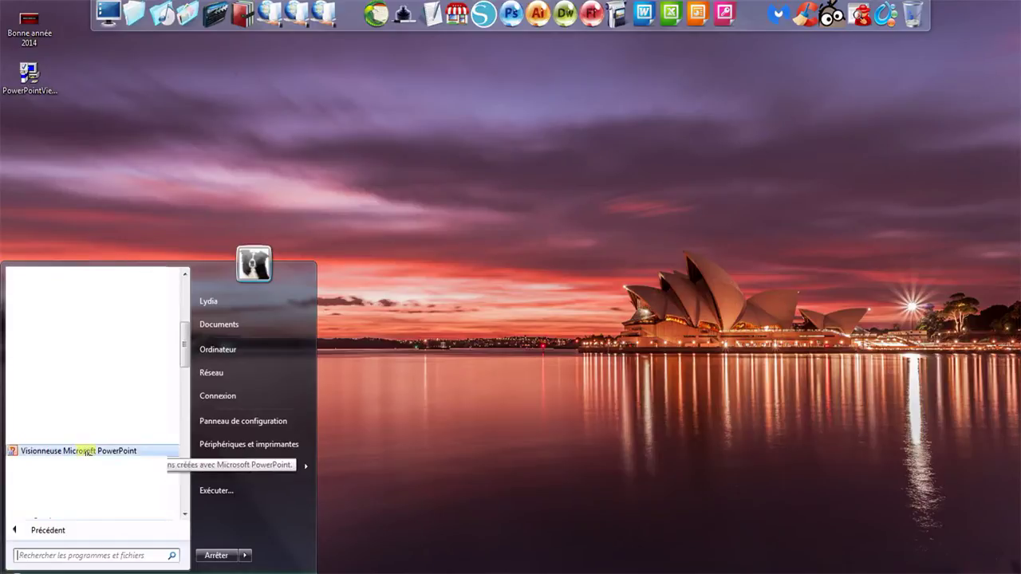
click(87, 452)
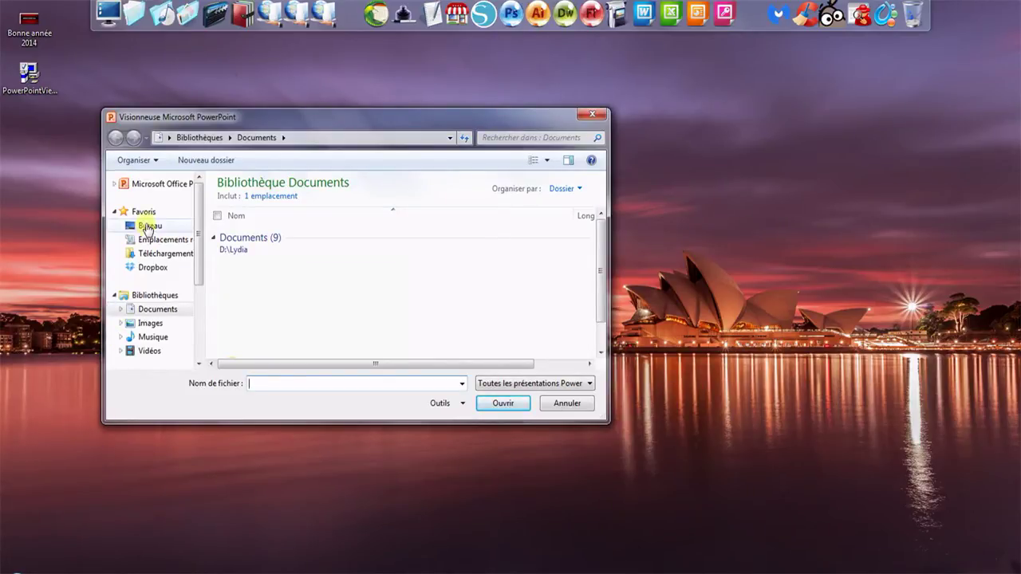
click(148, 227)
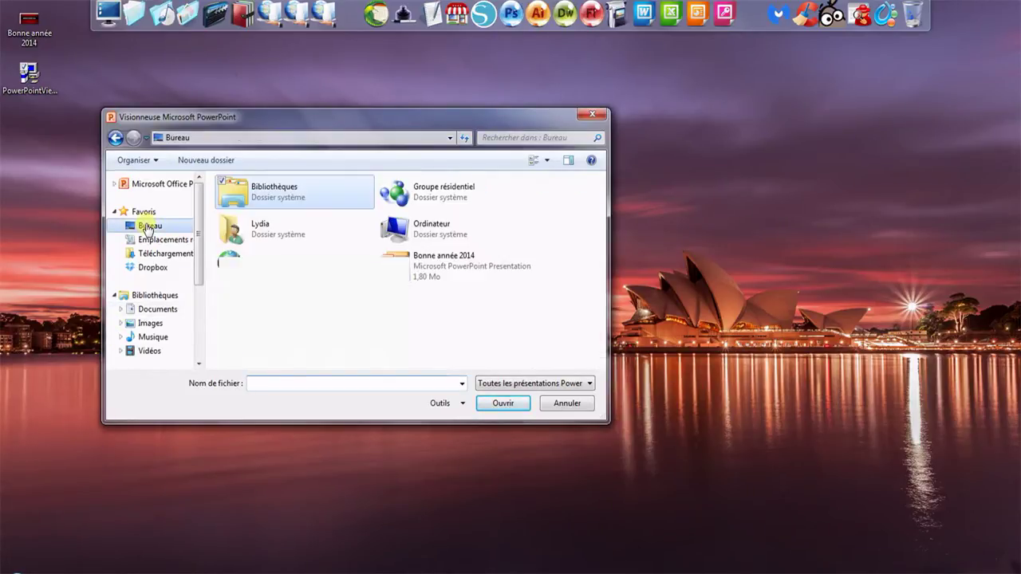
double_click(464, 267)
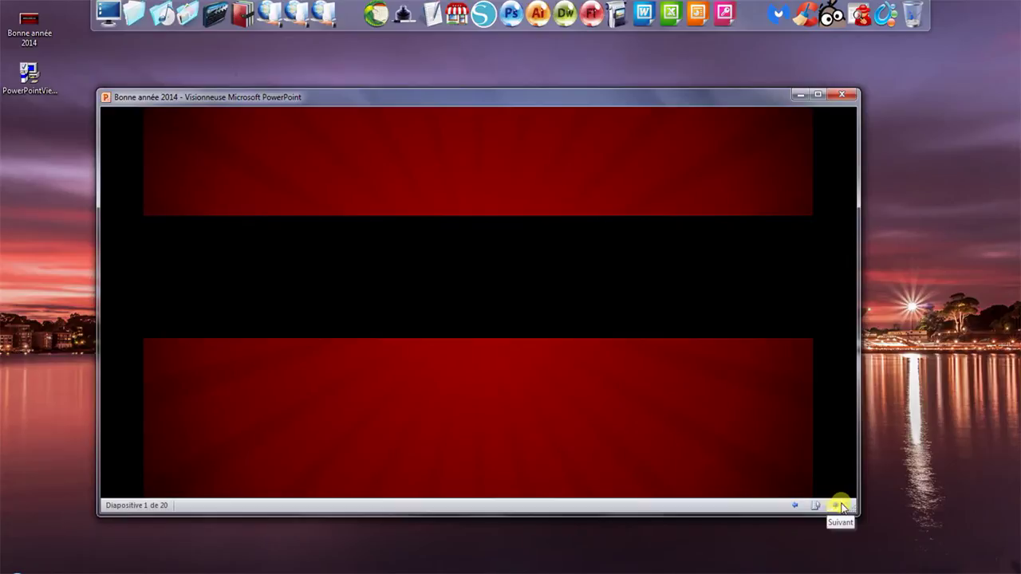
View the slideshow in Plein écran, exit with Esc, and advance to slide 2
click(816, 507)
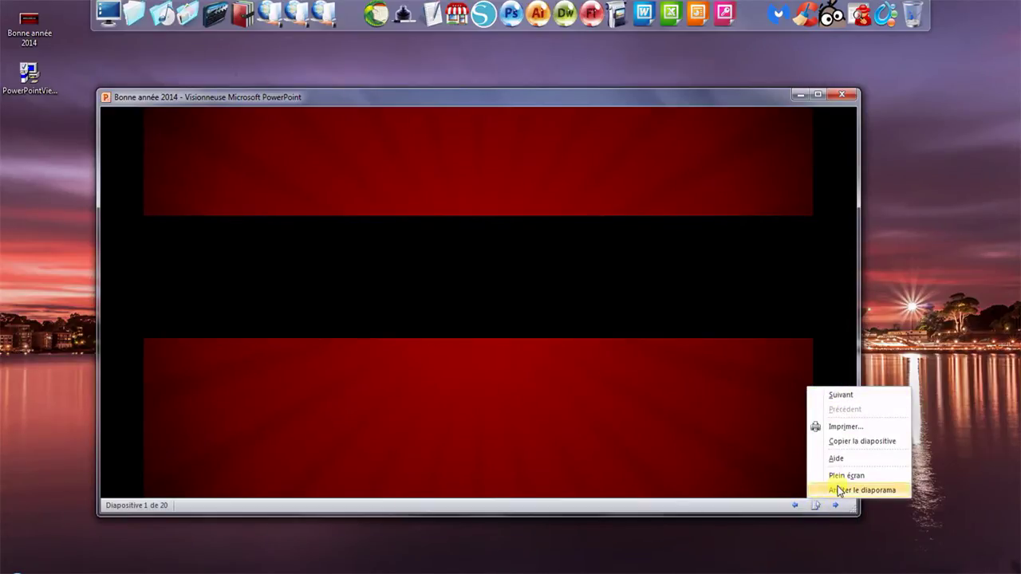
click(841, 477)
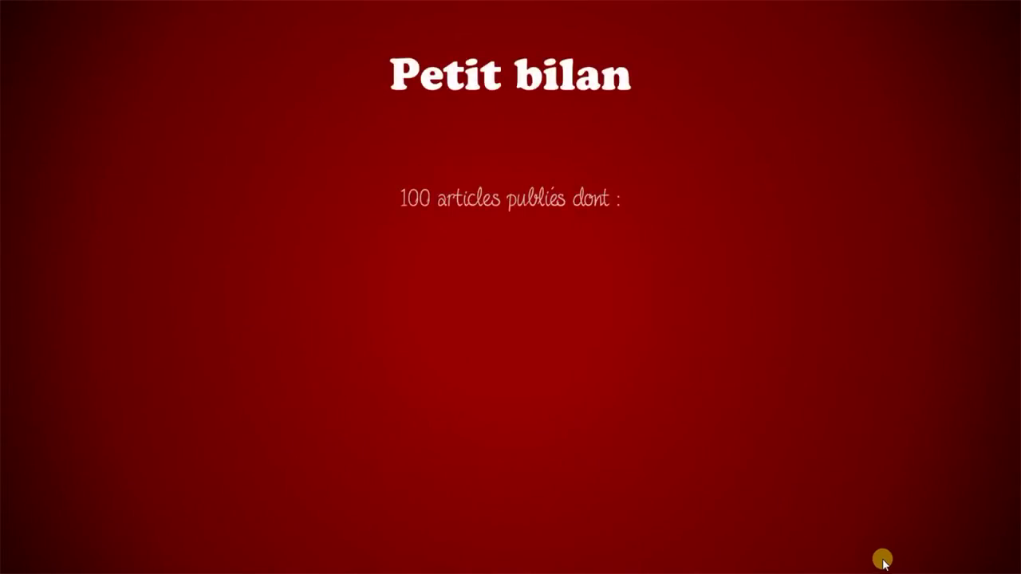
key(Escape)
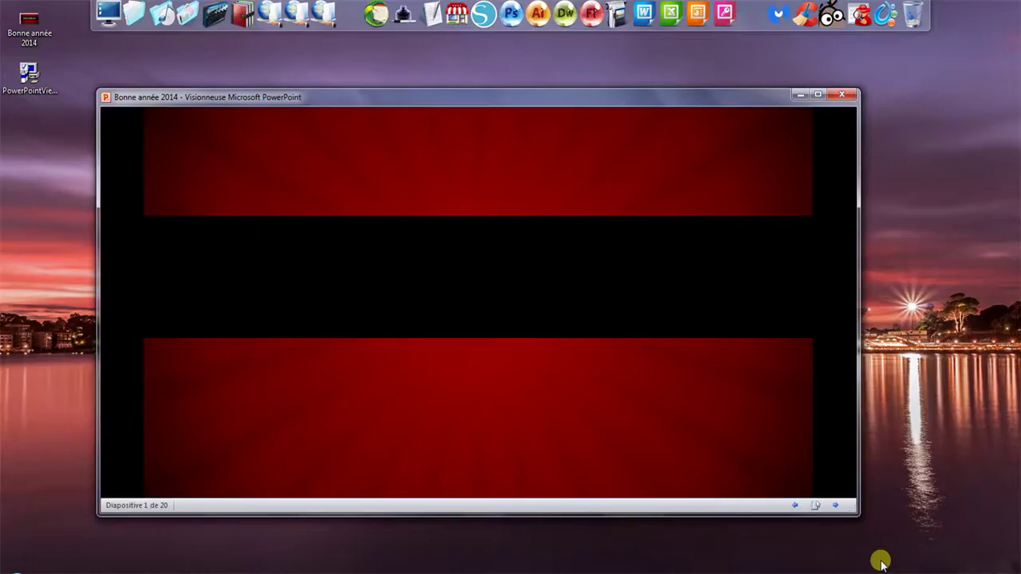
click(835, 505)
click(836, 505)
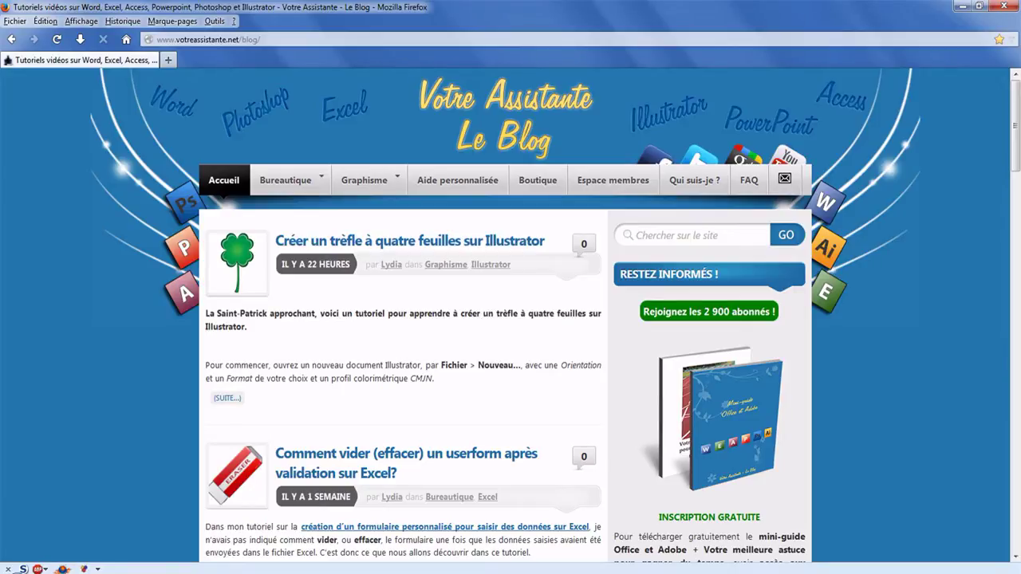
Go through the first-name, e-mail and password fields and submit with 'Je m'abonne'
scroll(583, 223, down, 10)
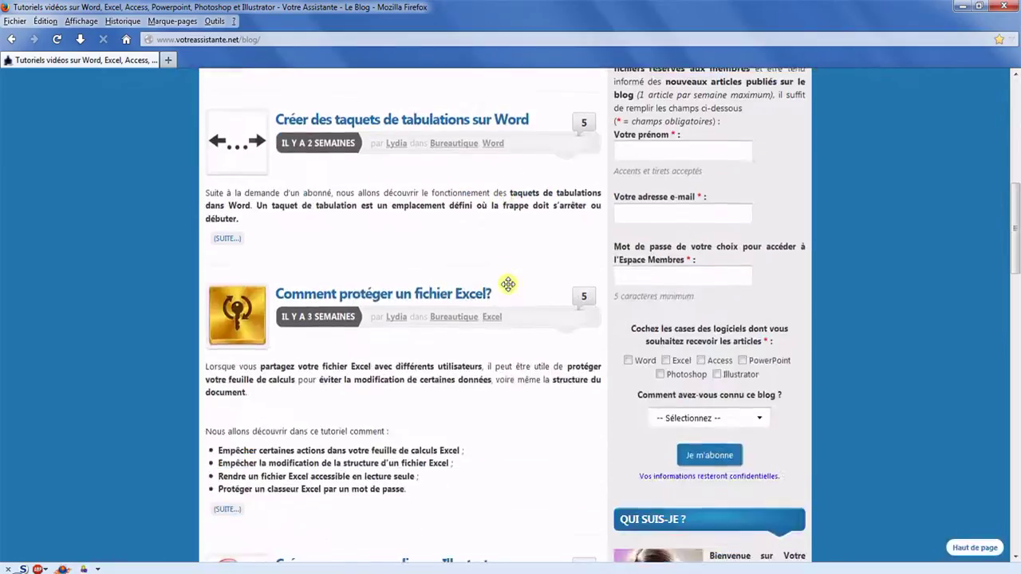
click(646, 130)
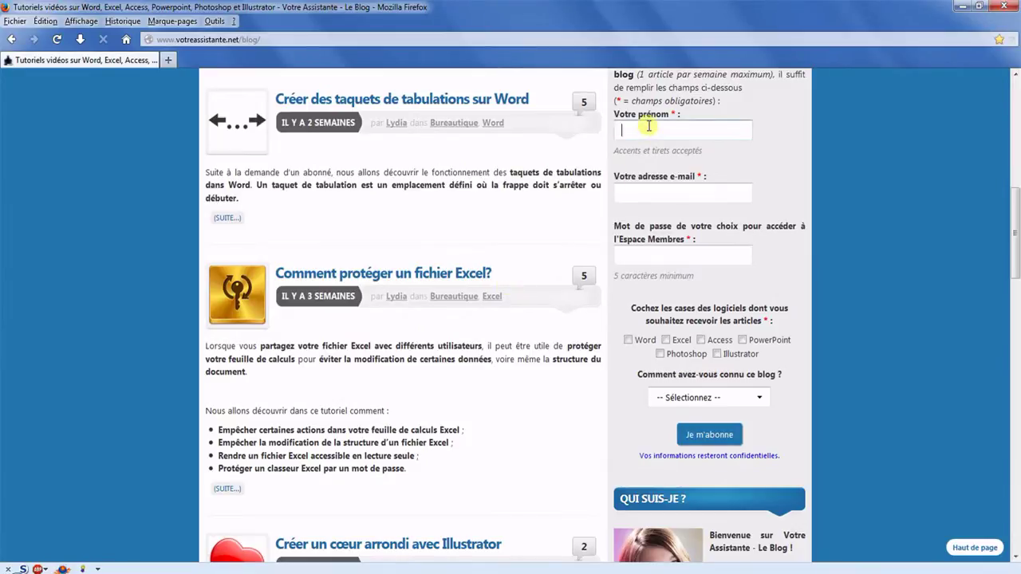
click(665, 198)
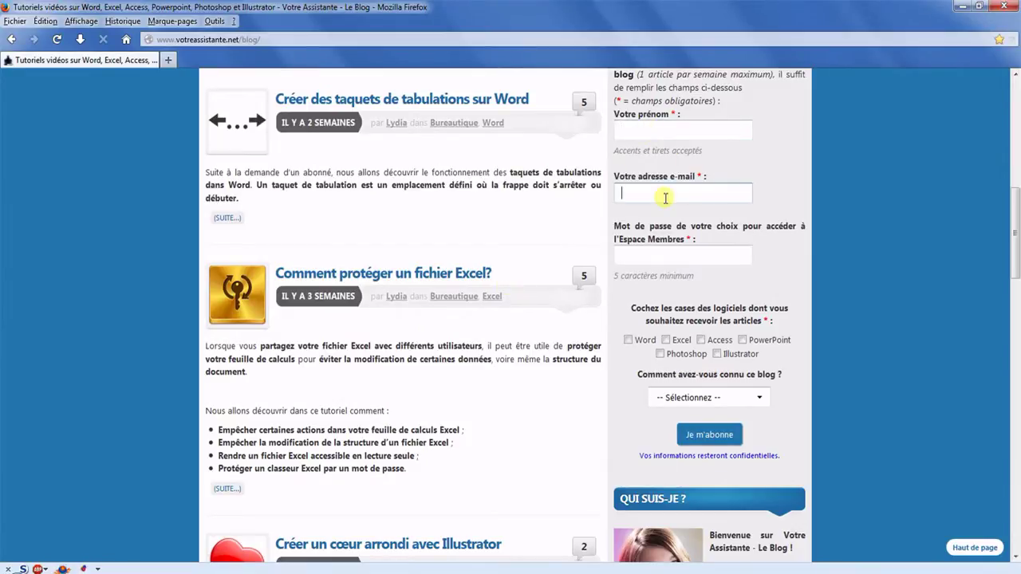
click(649, 257)
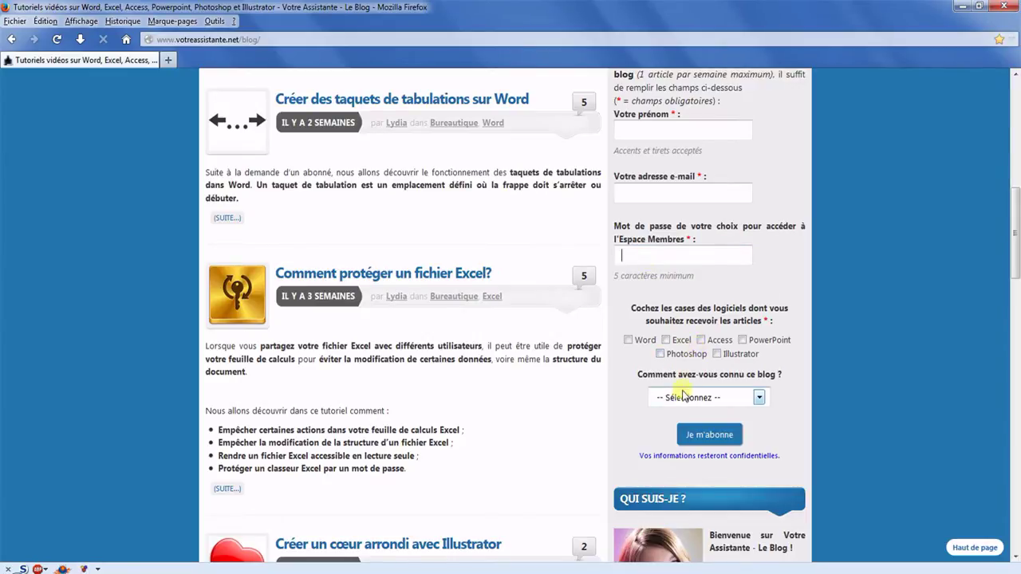
click(696, 432)
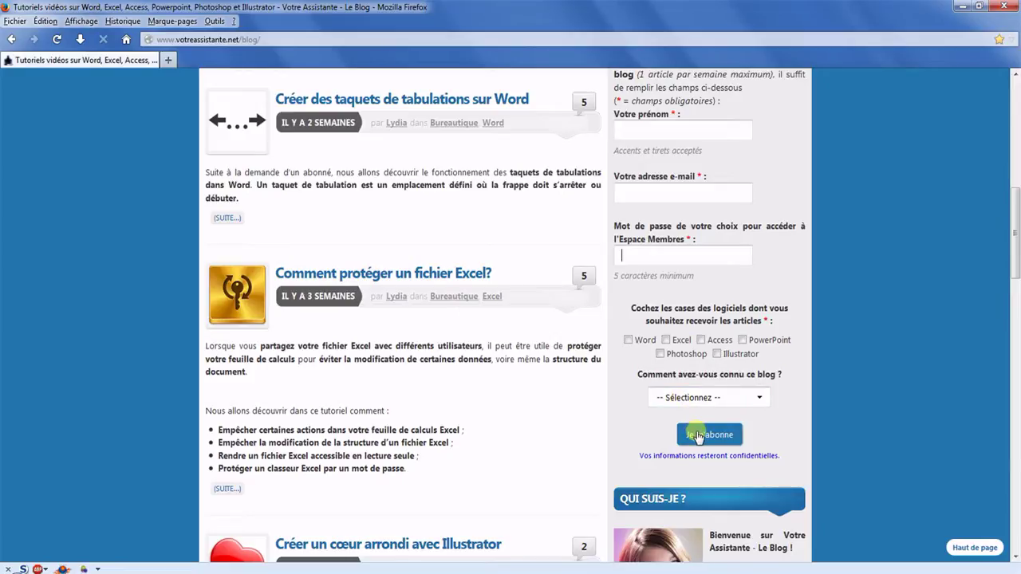